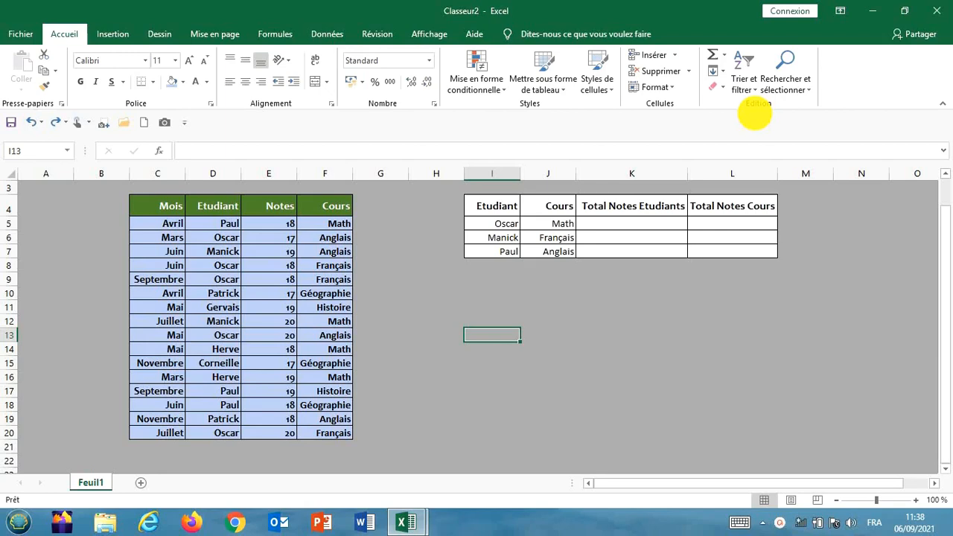
key("Up")
key("Up")
key("Up")
key("Up")
key("Up")
key("Up")
key("Up")
key("Up")
key("Up")
key("Up")
key("Up")
key("Up")
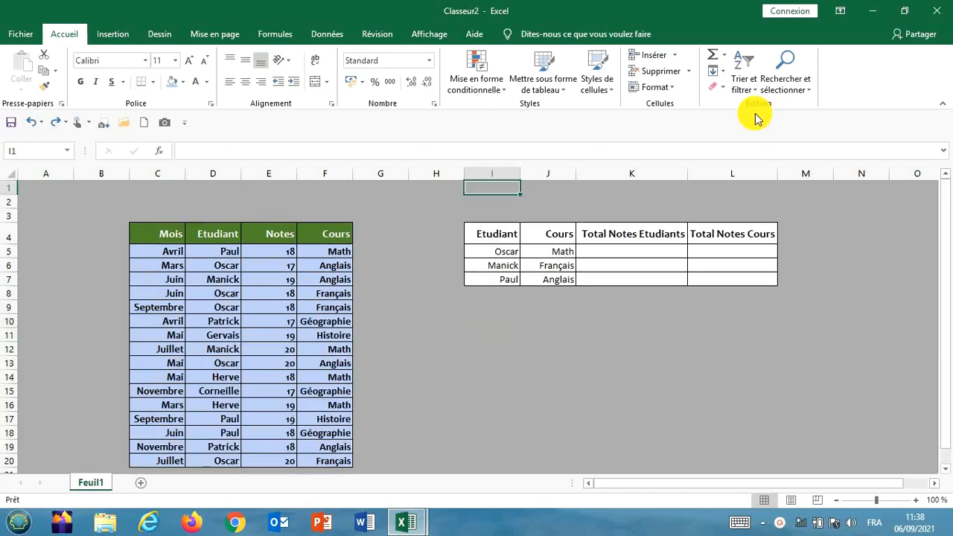
key("Left")
key("Left")
key("Left")
key("Left")
key("Left")
key("Left")
key("Left")
key("Left")
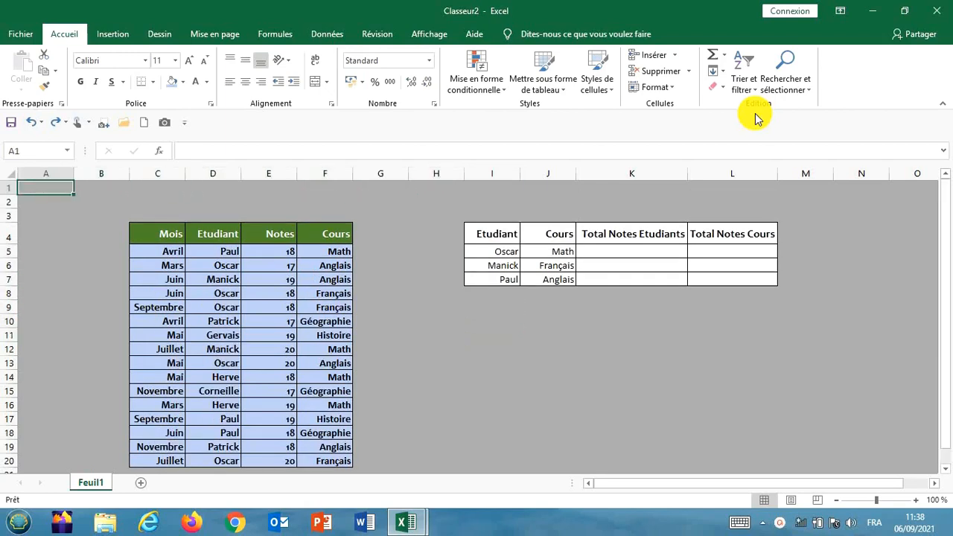
key("Down")
key("Down")
key("Down")
key("Down")
key("Down")
key("Down")
key("Down")
key("Down")
key("Down")
key("Down")
key("Down")
key("Down")
key("Down")
key("Down")
key("Down")
key("Down")
key("Down")
key("Down")
key("Down")
key("Down")
key("Down")
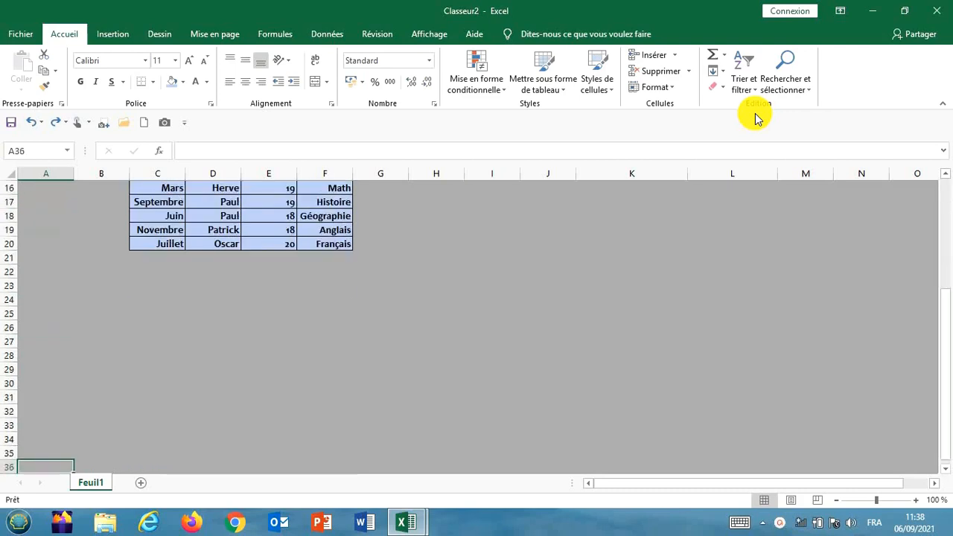
key("Down")
key("Down")
key("Down")
key("Down")
key("Down")
key("Down")
key("Down")
key("Down")
key("Down")
key("Down")
key("Down")
key("Down")
key("Down")
key("Down")
key("Down")
key("Down")
key("Down")
key("Down")
key("Down")
key("Down")
key("Up")
key("Up")
key("Up")
key("Up")
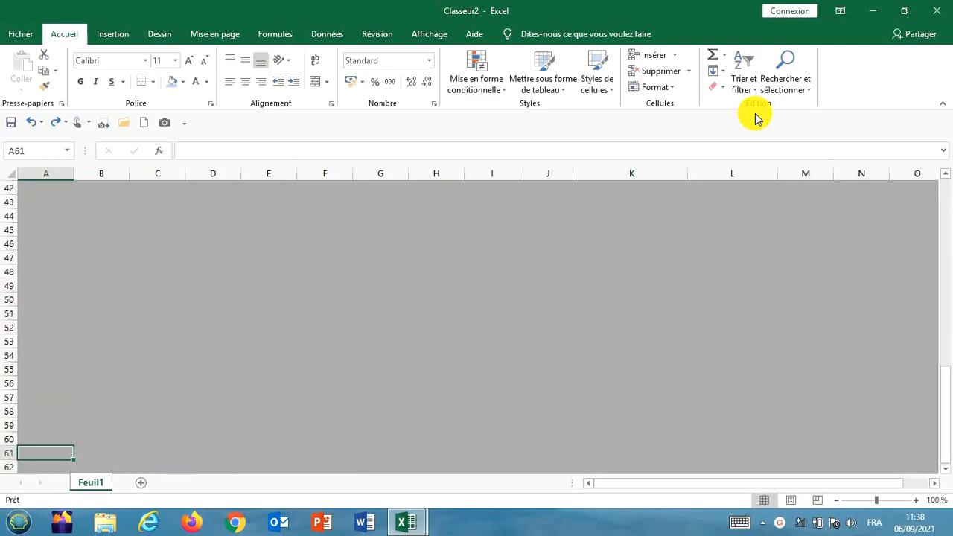
key("Up")
key("Up")
key("Up")
key("Up")
key("Up")
key("Up")
key("Up")
key("Up")
key("Up")
key("Up")
key("Up")
key("Up")
key("Up")
key("Up")
key("Up")
key("Up")
key("Up")
key("Up")
key("Up")
key("Up")
key("Up")
key("Up")
key("Up")
key("Up")
key("Up")
key("Up")
key("Up")
key("Up")
key("Up")
key("Up")
key("Up")
key("Up")
key("Up")
key("Up")
key("Up")
key("Up")
key("Up")
key("Up")
key("Up")
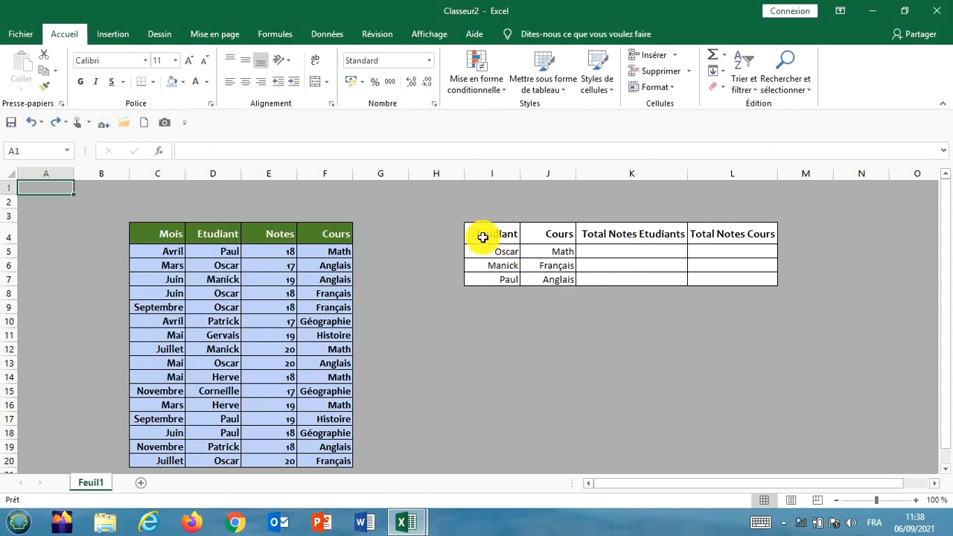
left_click(444, 209)
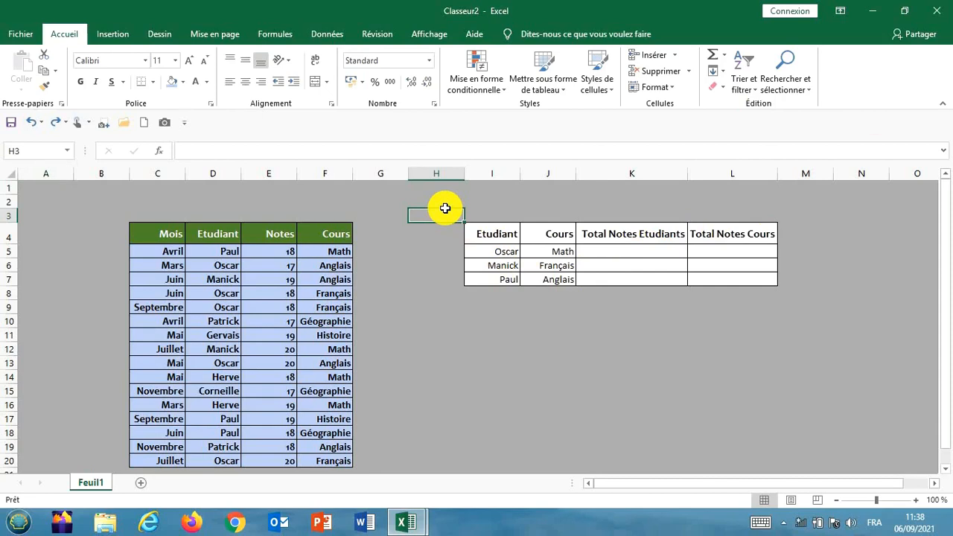
left_click(603, 255)
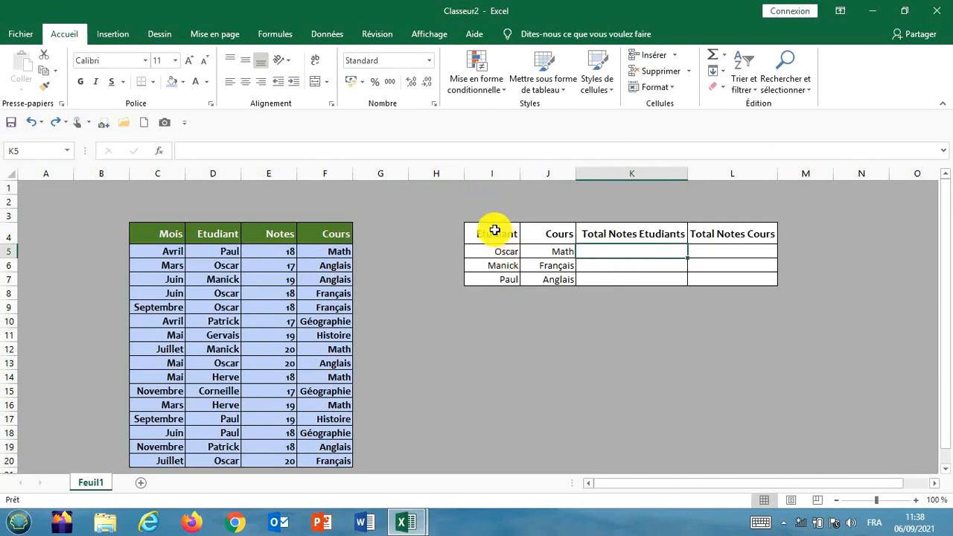
Convert the summary range I4:L7 into a table with headers and widen its Etudiant column.
left_click_drag(495, 230, 719, 276)
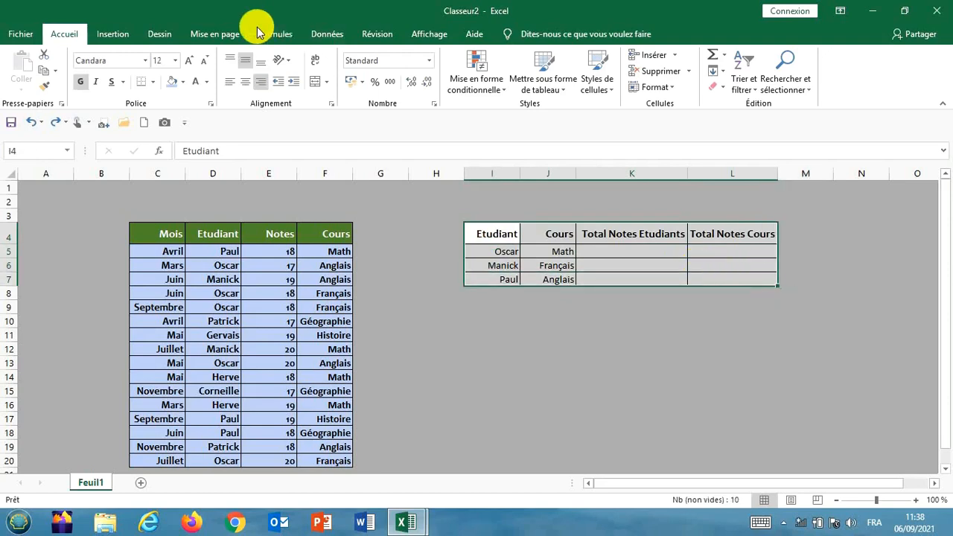
left_click(119, 35)
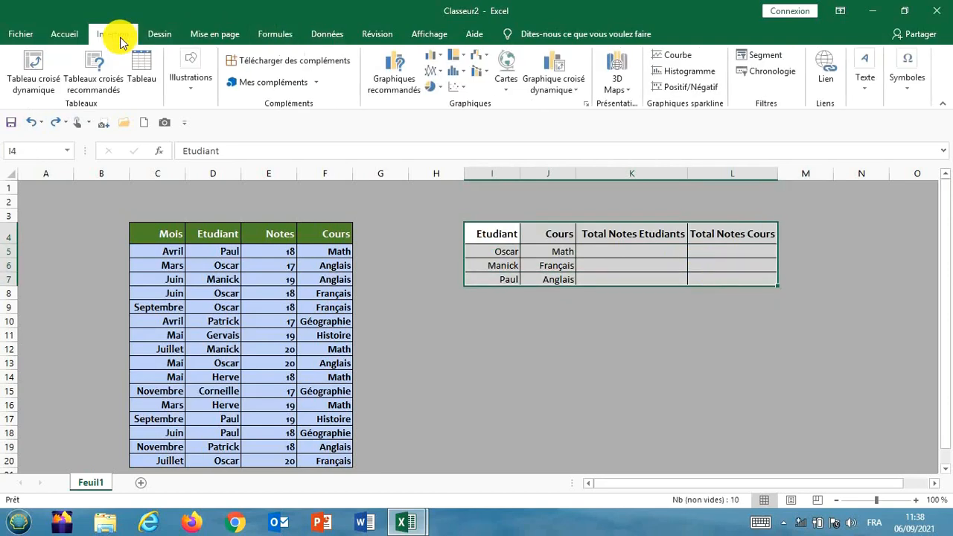
left_click(135, 66)
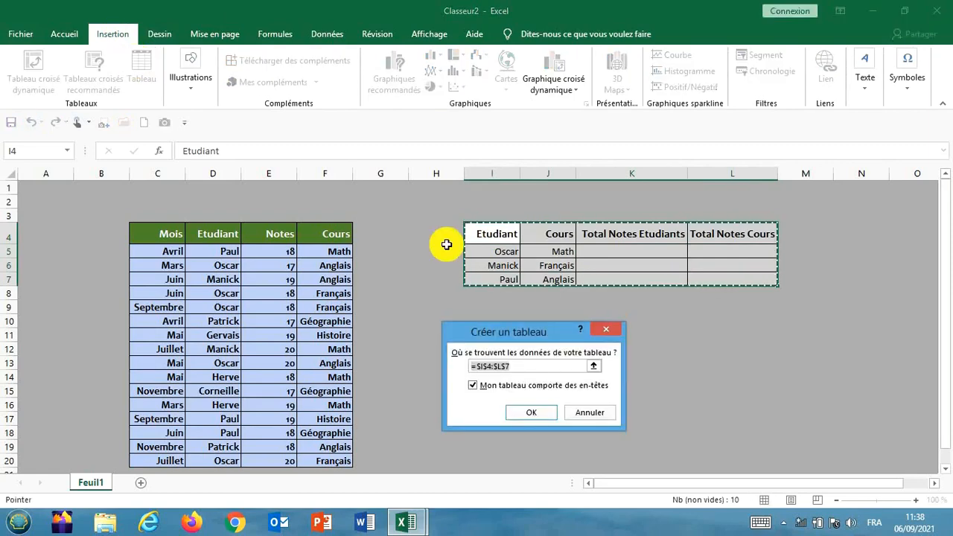
left_click(531, 411)
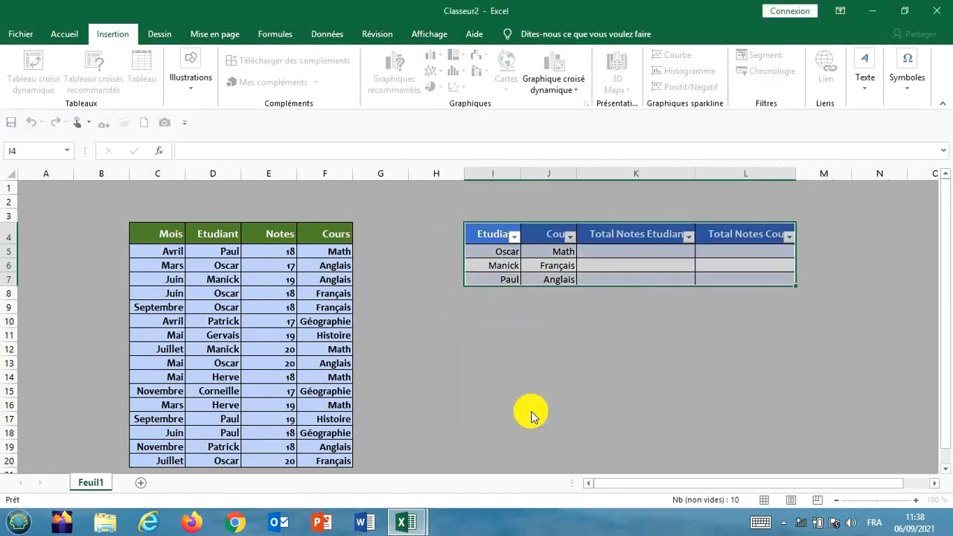
left_click(782, 333)
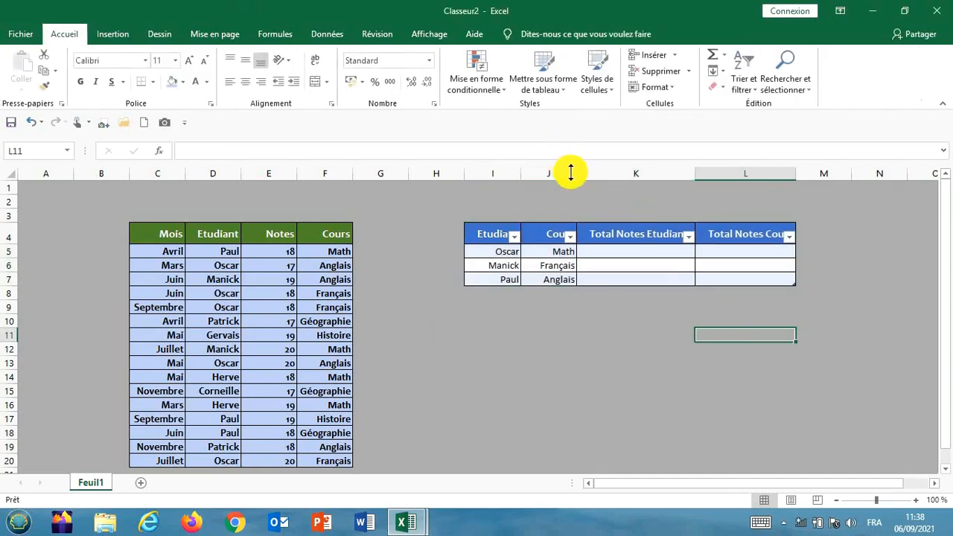
left_click_drag(521, 170, 538, 173)
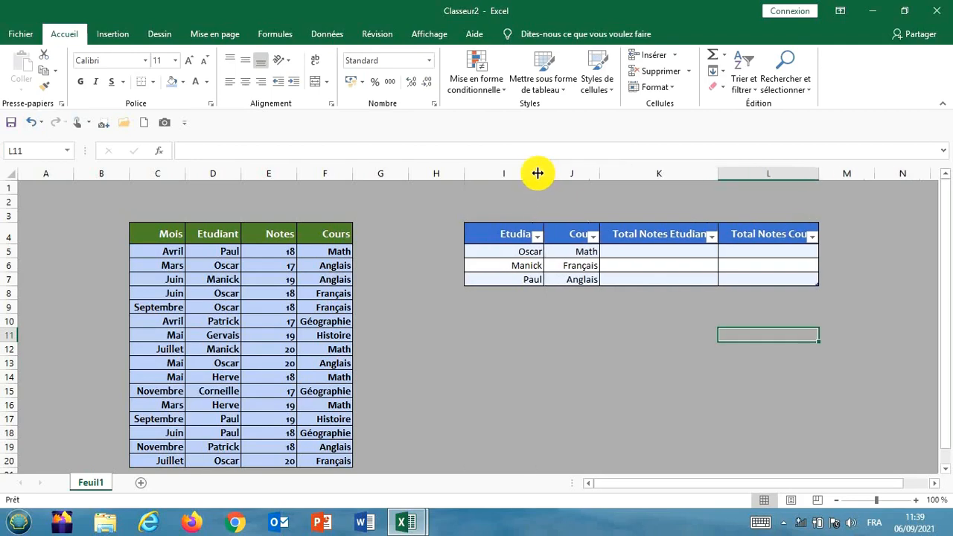
Insert the SOMME.SI function in cell K5, the first row of the Total Notes Etudiants column.
left_click(663, 252)
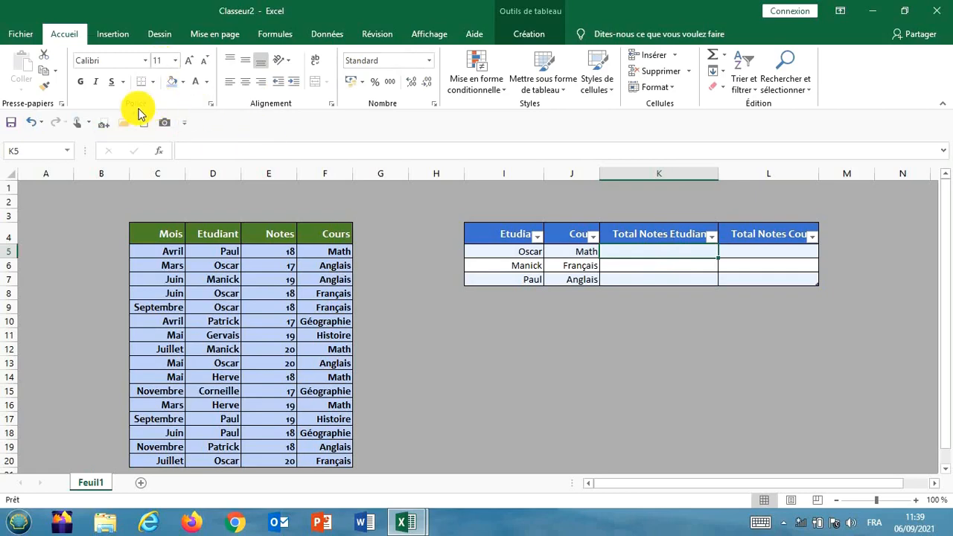
left_click(162, 154)
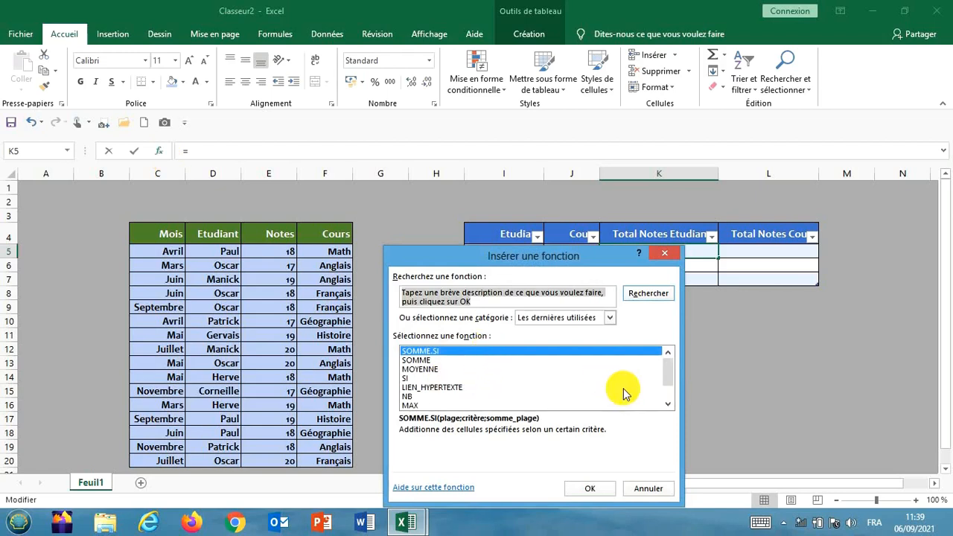
left_click(668, 406)
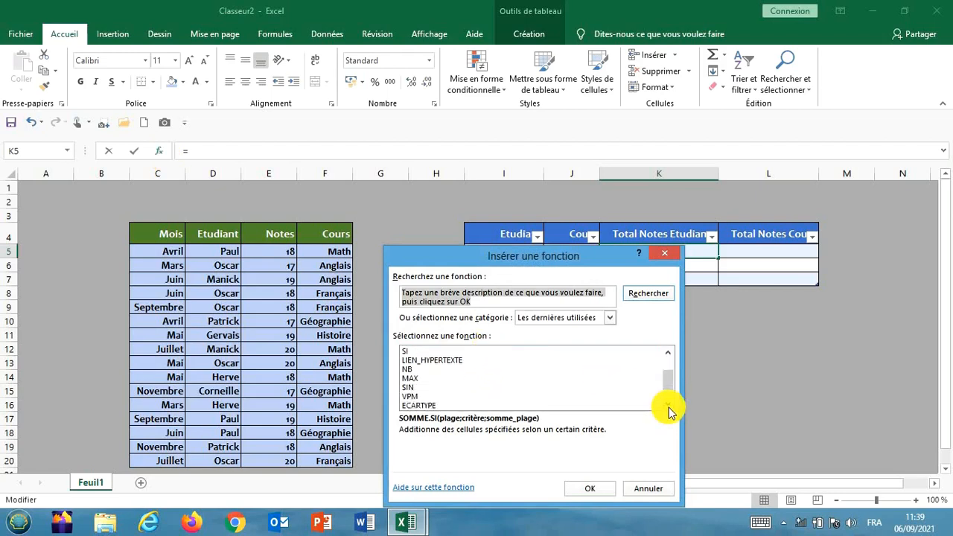
left_click(668, 353)
left_click(668, 353)
left_click(668, 353)
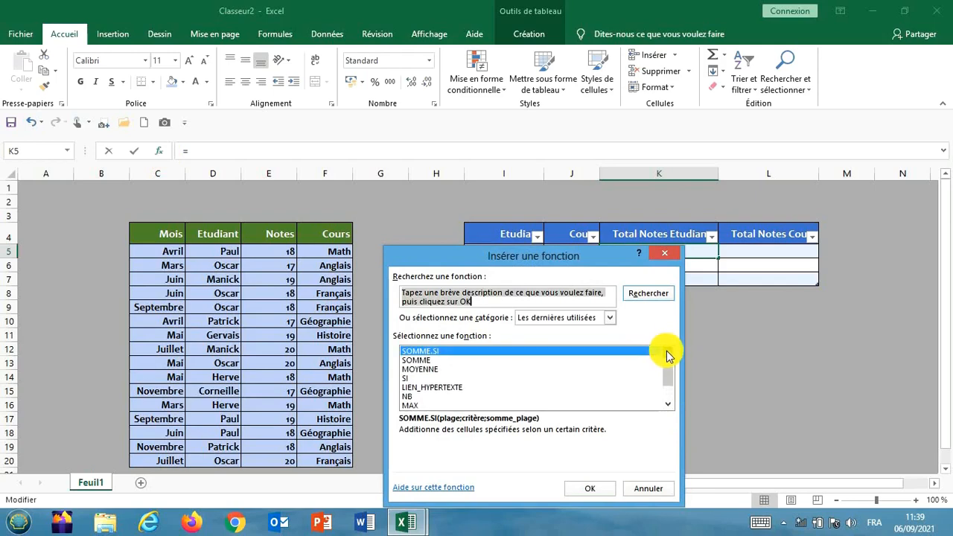
left_click(610, 356)
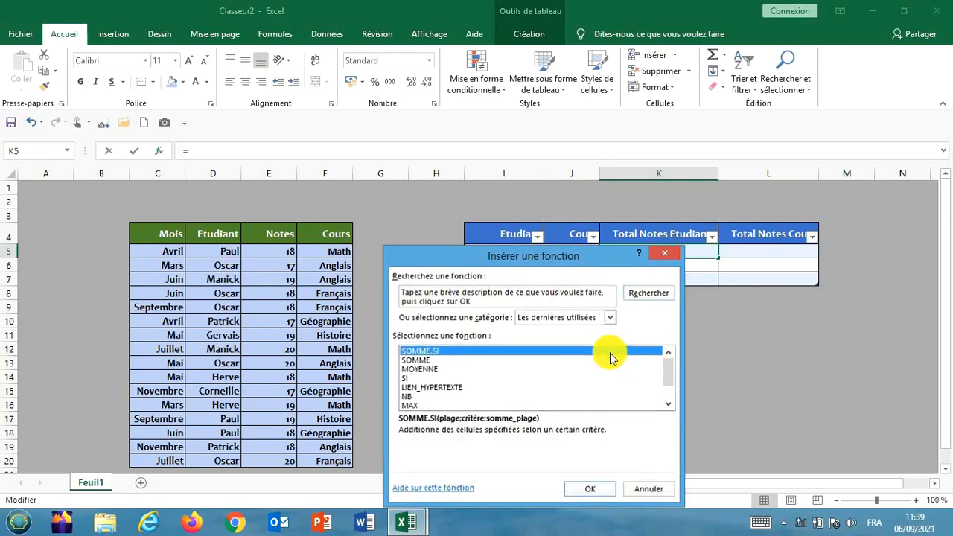
double_click(610, 356)
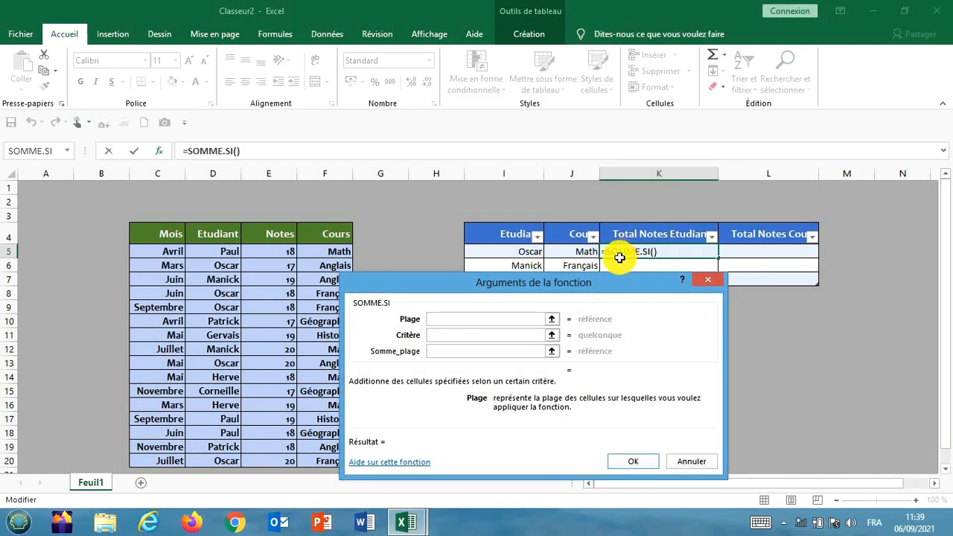
Set the function's Plage to the student cells D5:D20 and its Critère to the Etudiant cell I5.
left_click(552, 320)
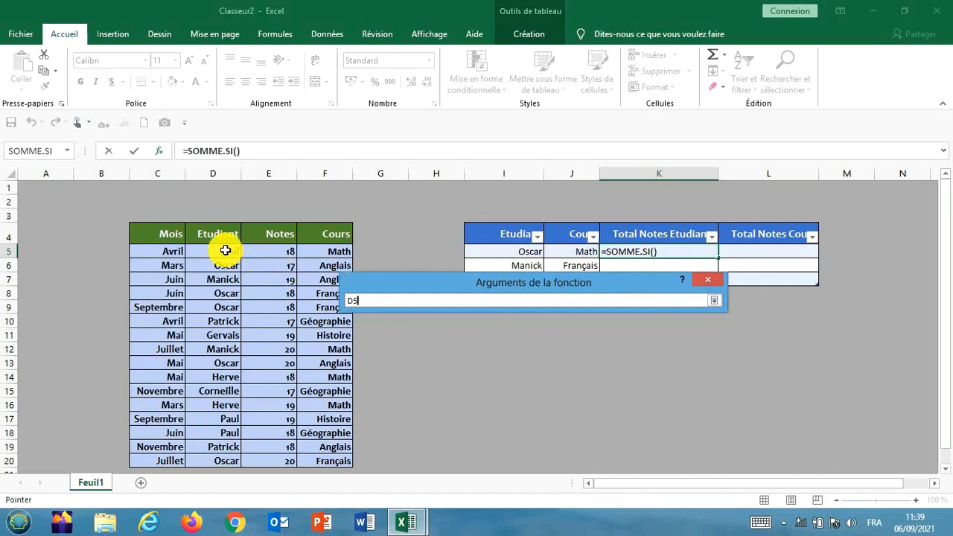
left_click_drag(225, 250, 213, 433)
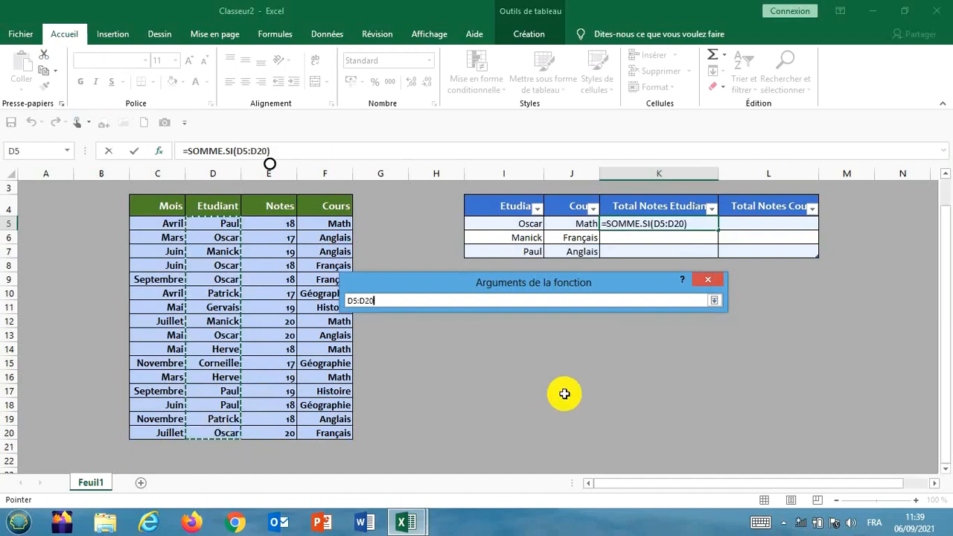
left_click(712, 301)
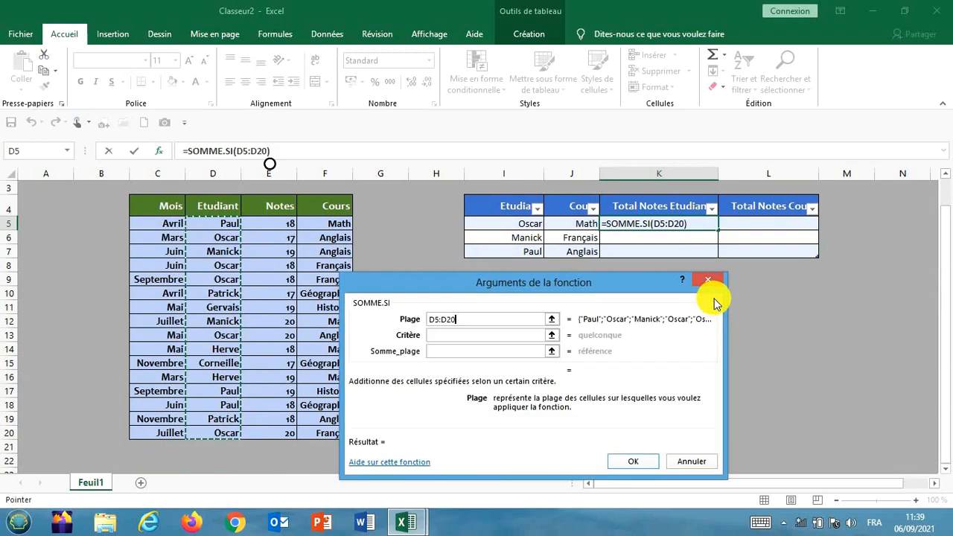
left_click(552, 335)
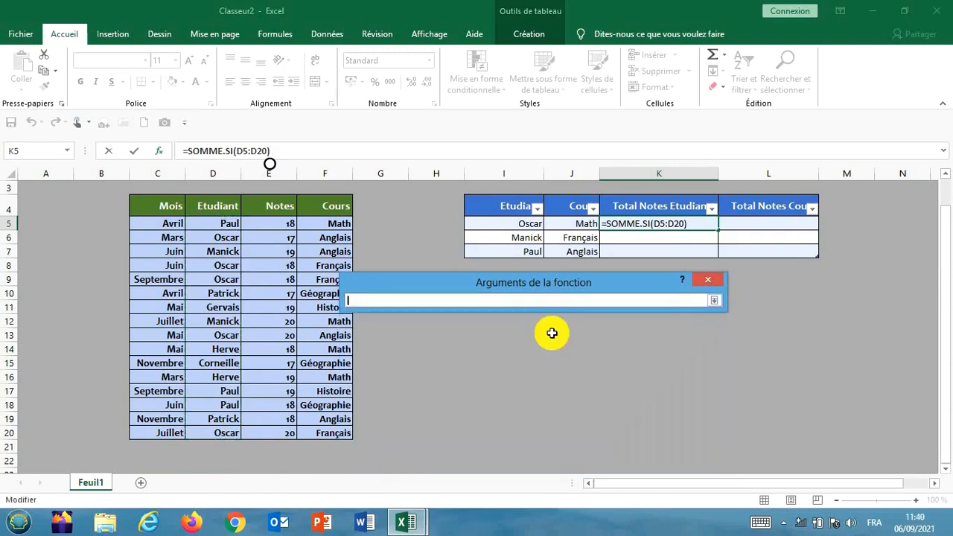
left_click(516, 221)
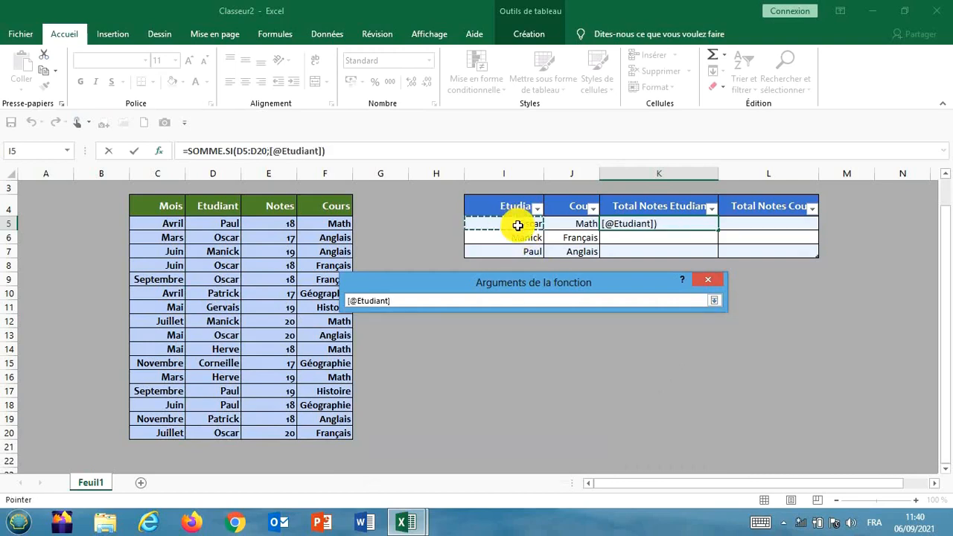
left_click(714, 301)
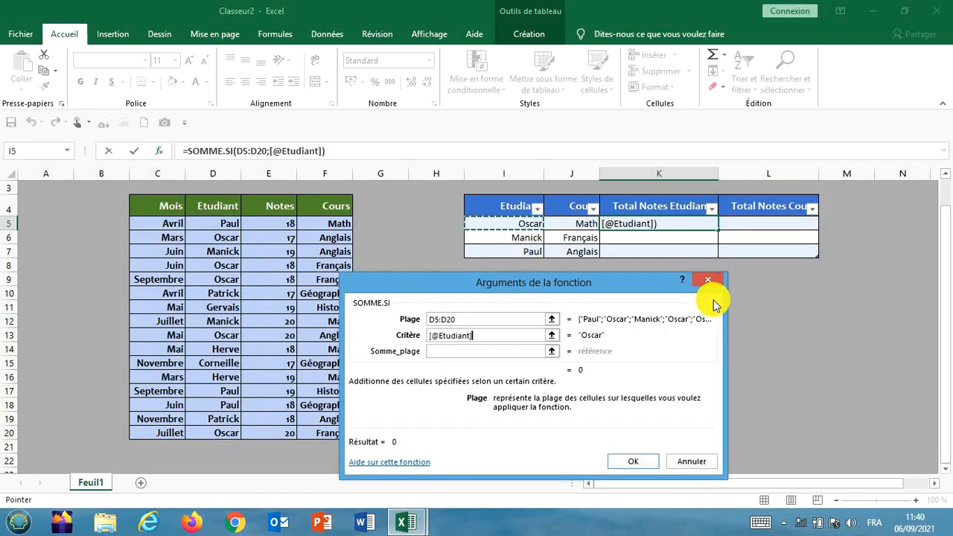
Set Somme_plage to the Notes cells E5:E20 and validate the SOMME.SI formula.
left_click(552, 352)
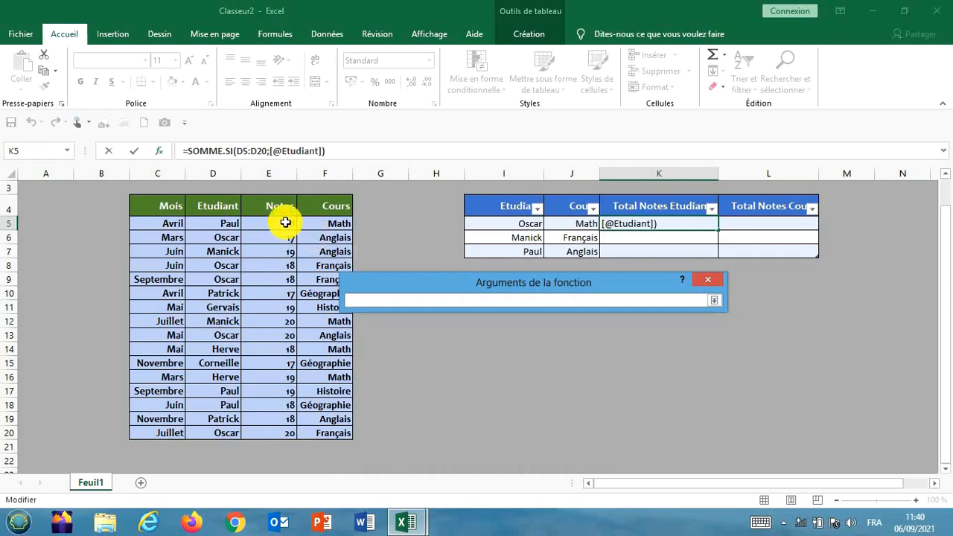
left_click_drag(285, 222, 277, 426)
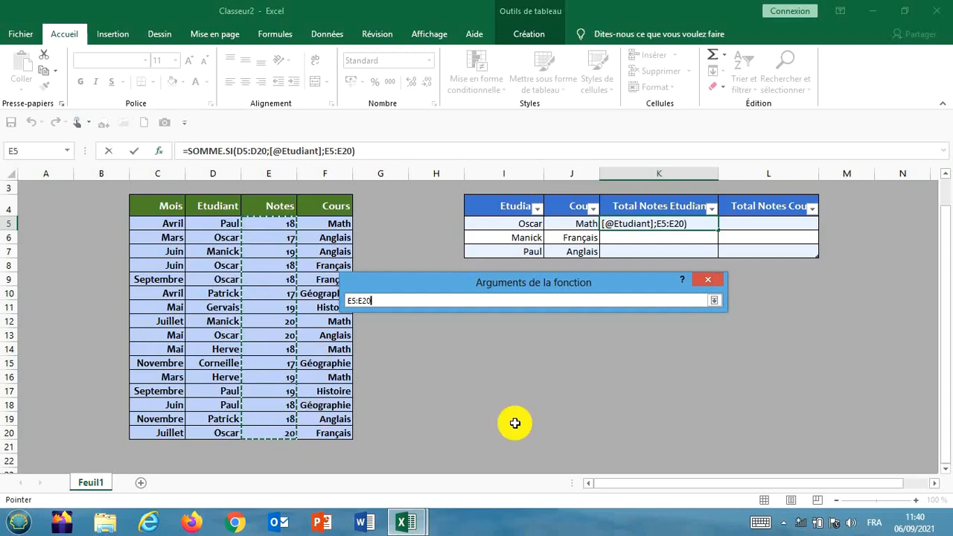
left_click(712, 302)
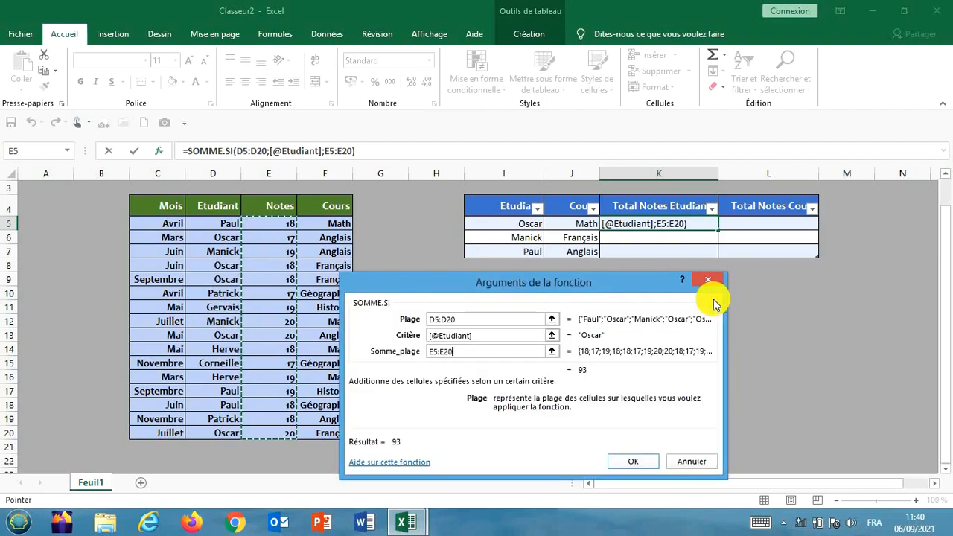
left_click(628, 461)
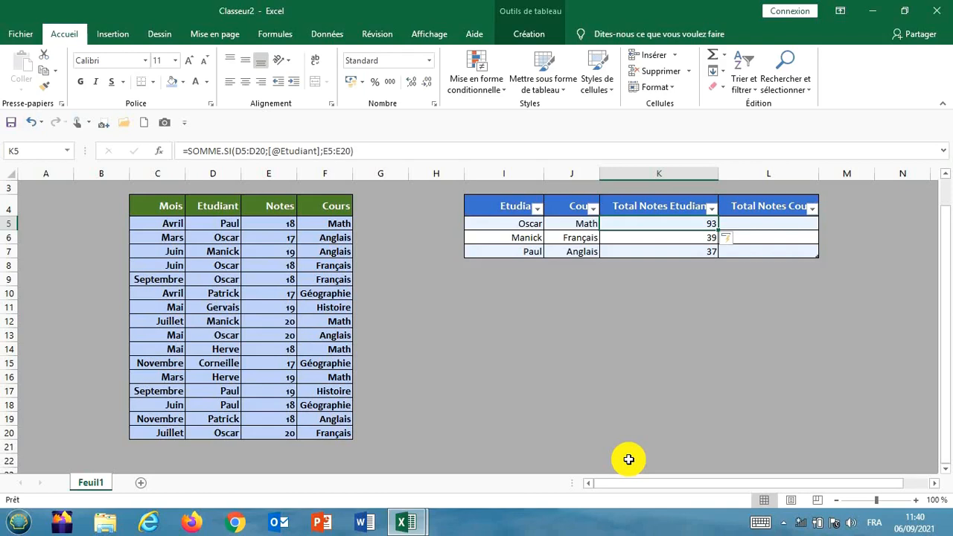
Insert the SOMME.SI function in cell L5, the first row of the Total Notes Cours column.
left_click(738, 222)
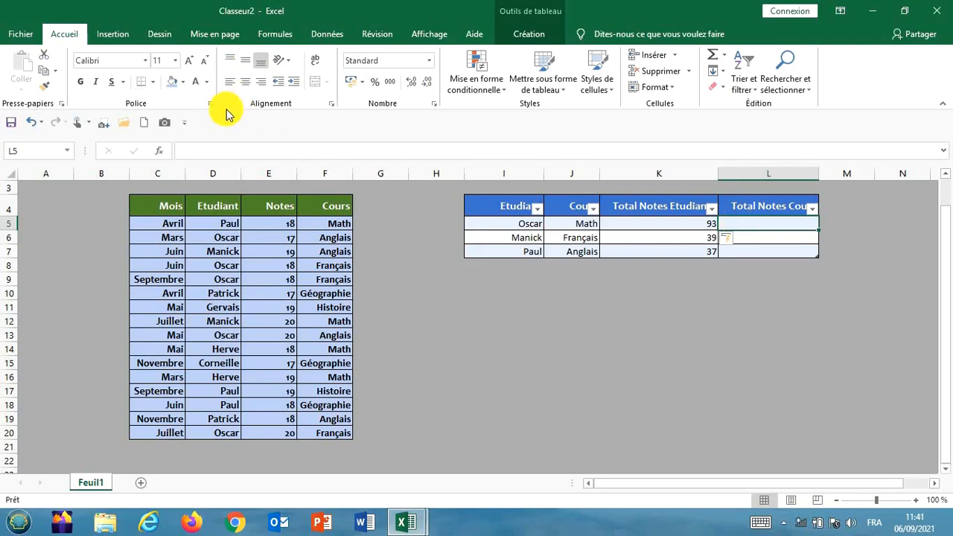
left_click(156, 150)
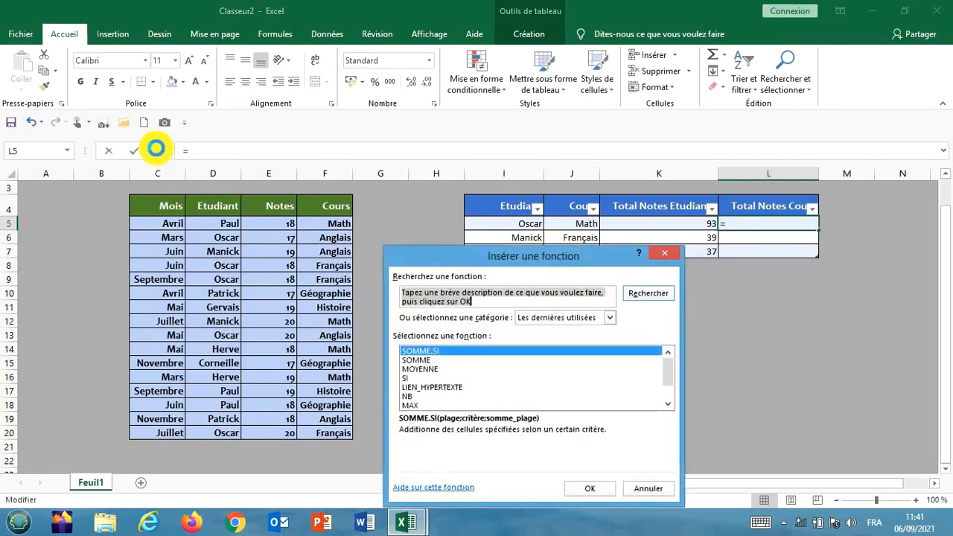
left_click(499, 353)
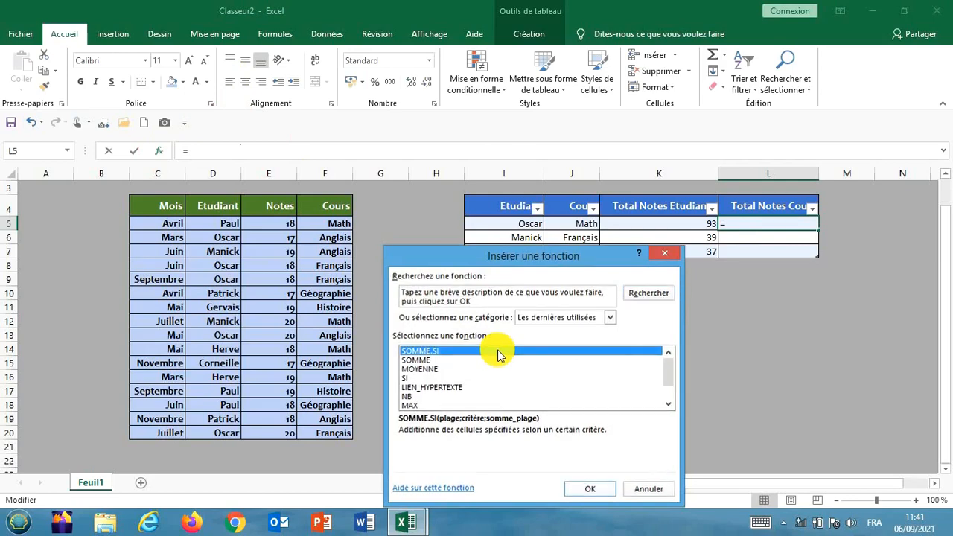
double_click(499, 353)
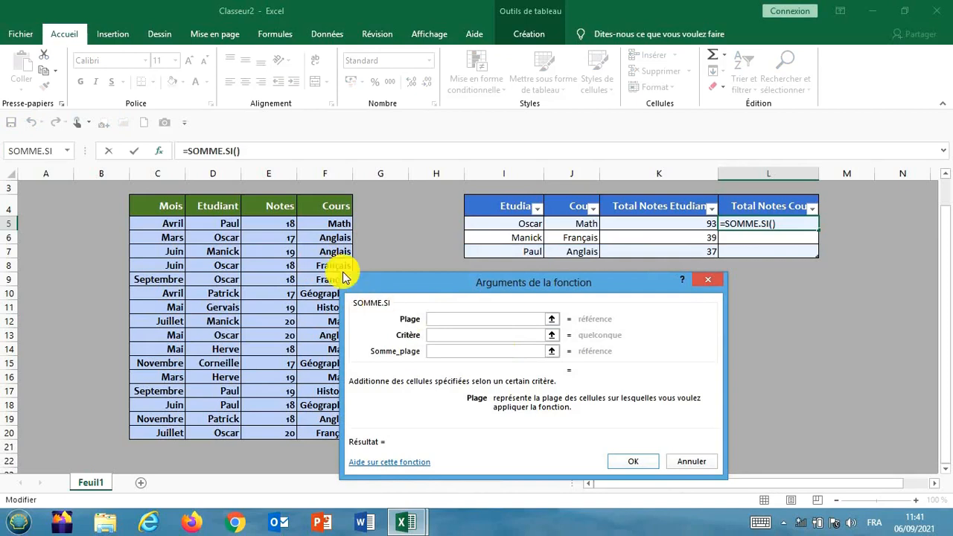
Set the function's Plage to the course cells F5:F20 and its Critère to the Cours cell J5.
left_click_drag(317, 224, 315, 427)
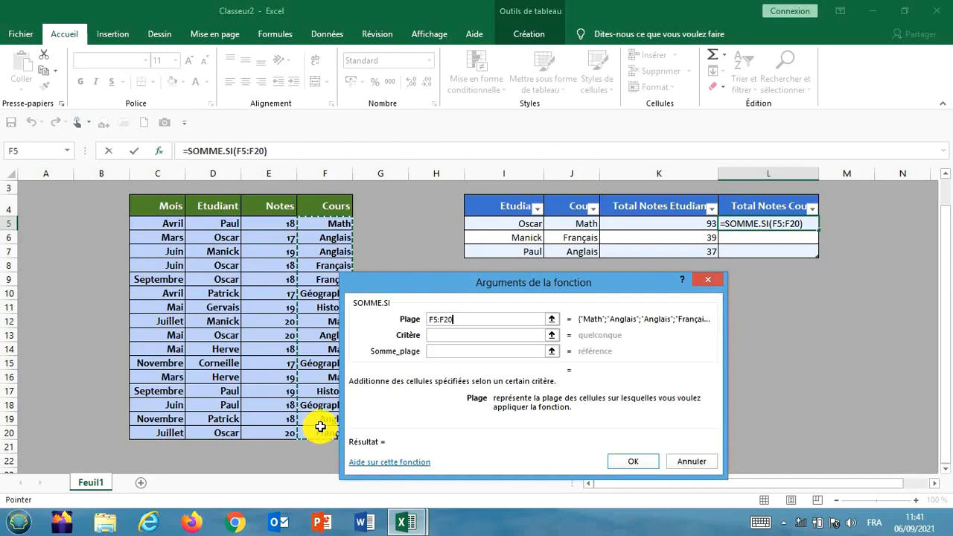
left_click(551, 335)
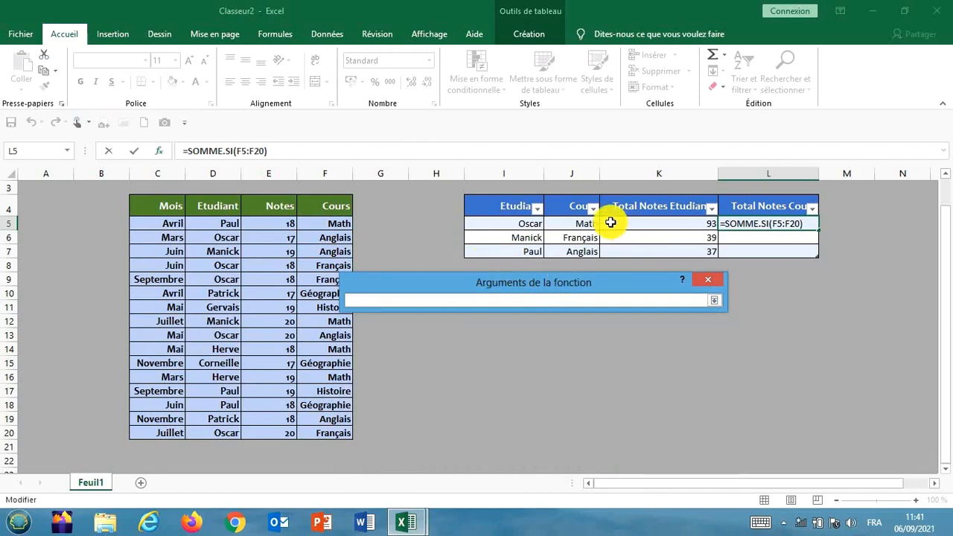
left_click(587, 224)
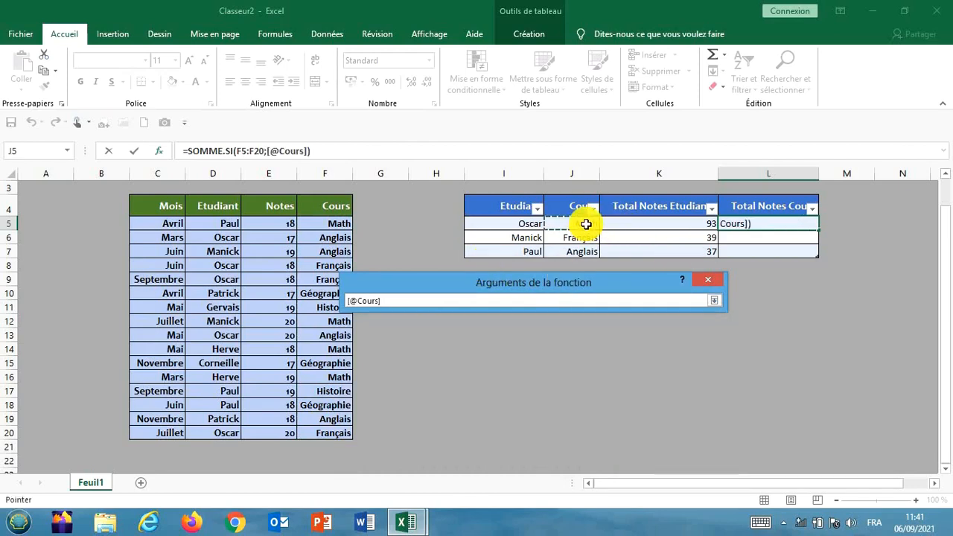
left_click(714, 303)
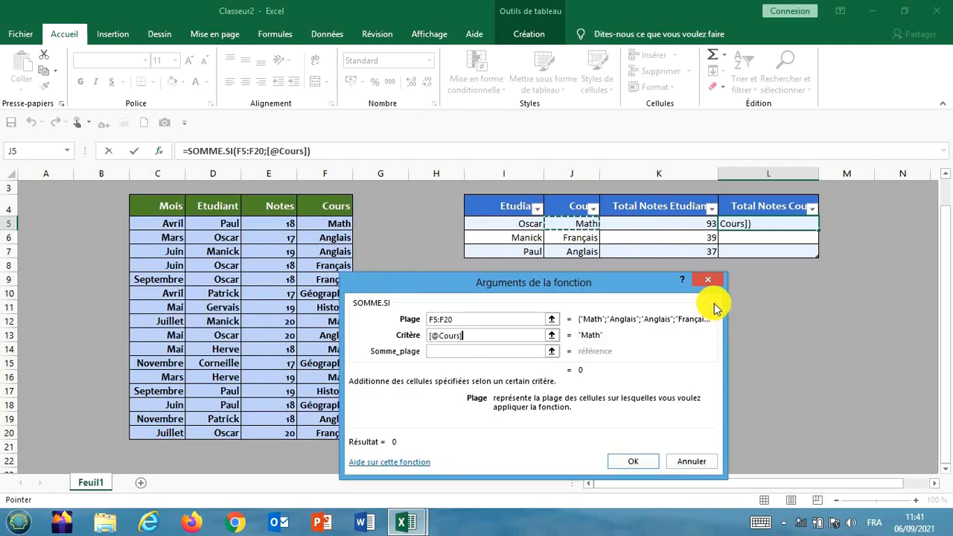
Set Somme_plage to the Notes cells E5:E20 and validate the SOMME.SI formula for the course totals.
left_click(552, 351)
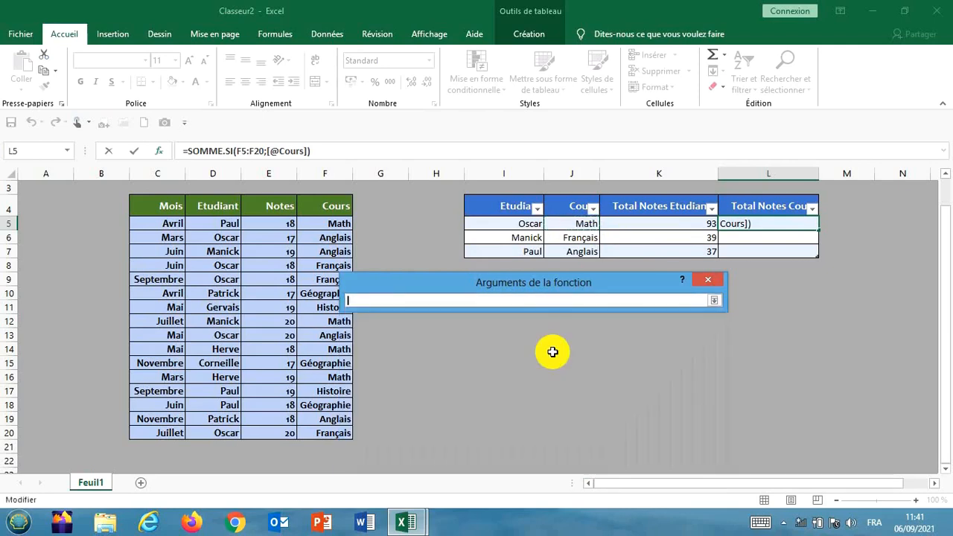
left_click(278, 225)
left_click_drag(283, 358, 278, 429)
left_click(634, 323)
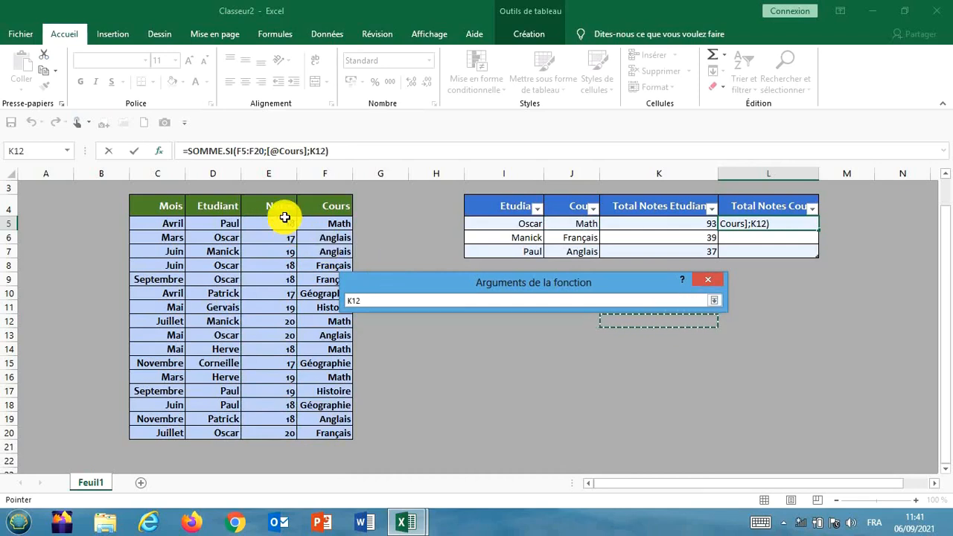
left_click_drag(284, 224, 280, 434)
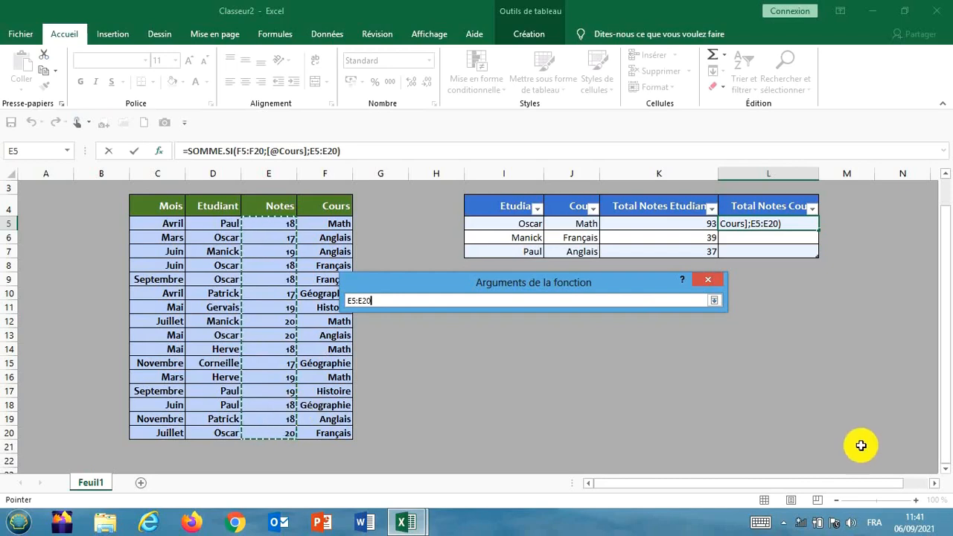
left_click(717, 302)
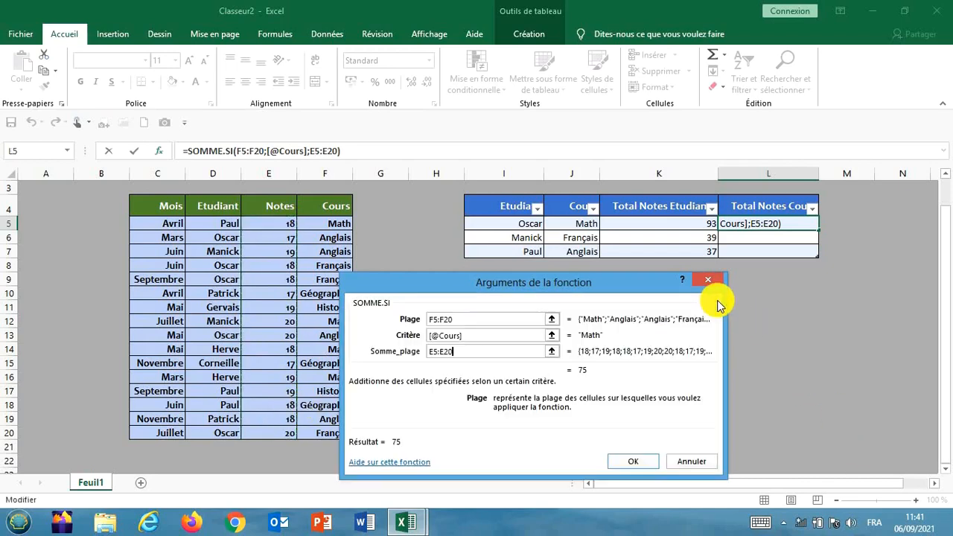
left_click(629, 463)
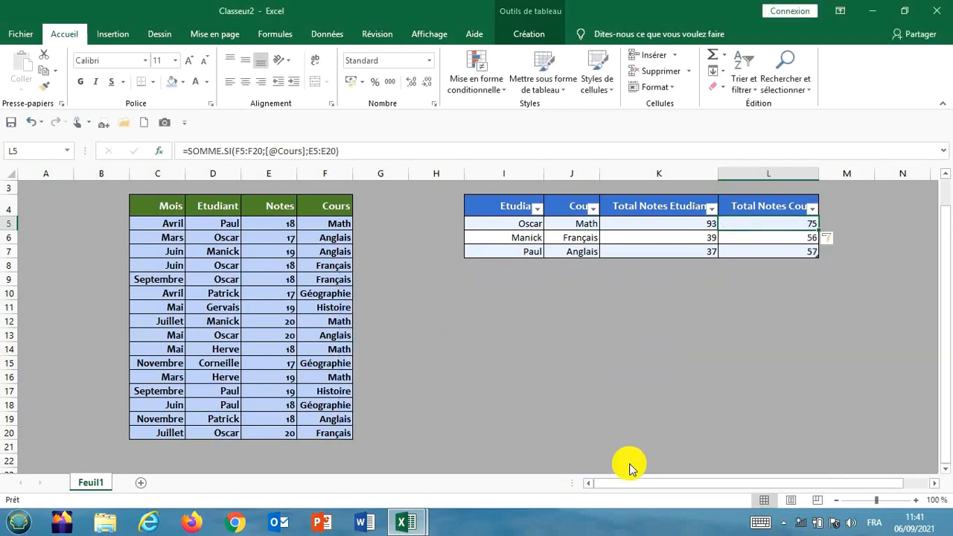
left_click(597, 373)
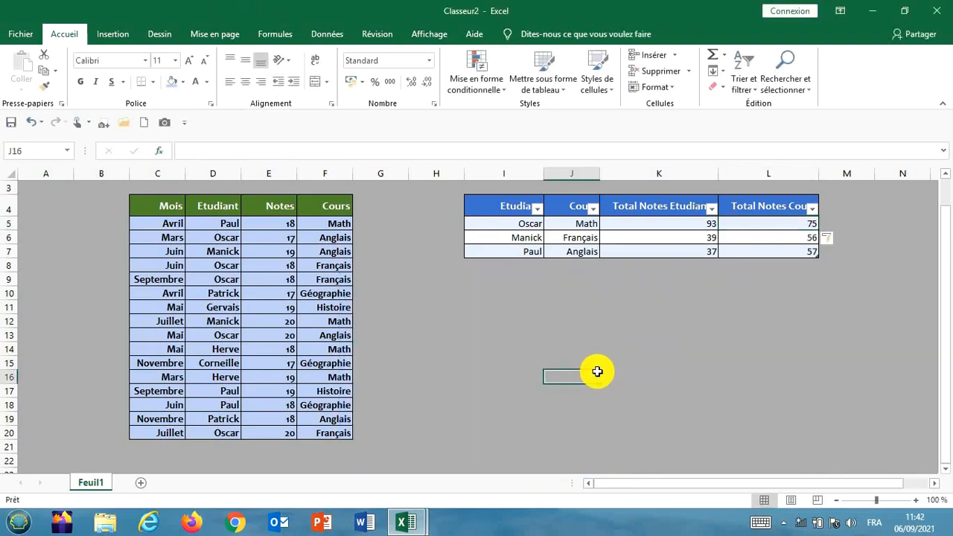